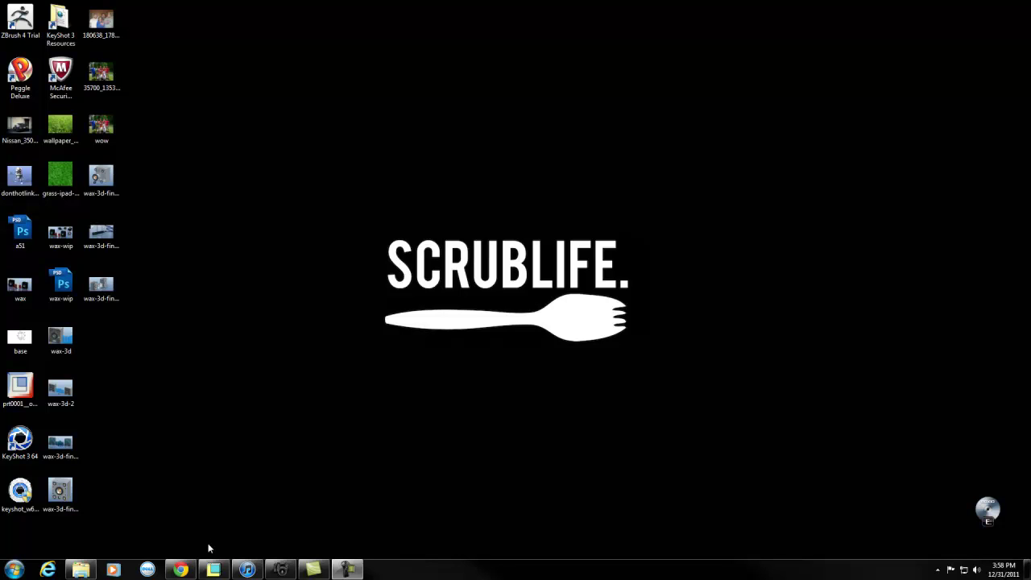
Step: Briefly show the CAD window, then page through the WAX wallpapers in a full-screen slideshow
{"action": "left_click", "coordinate": [214, 569]}
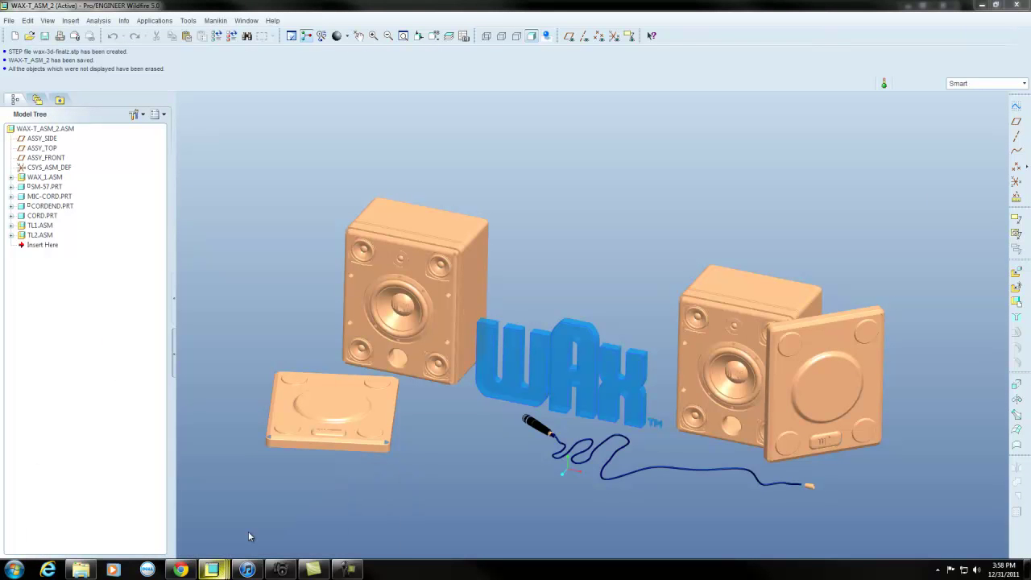
{"action": "left_click", "coordinate": [982, 5]}
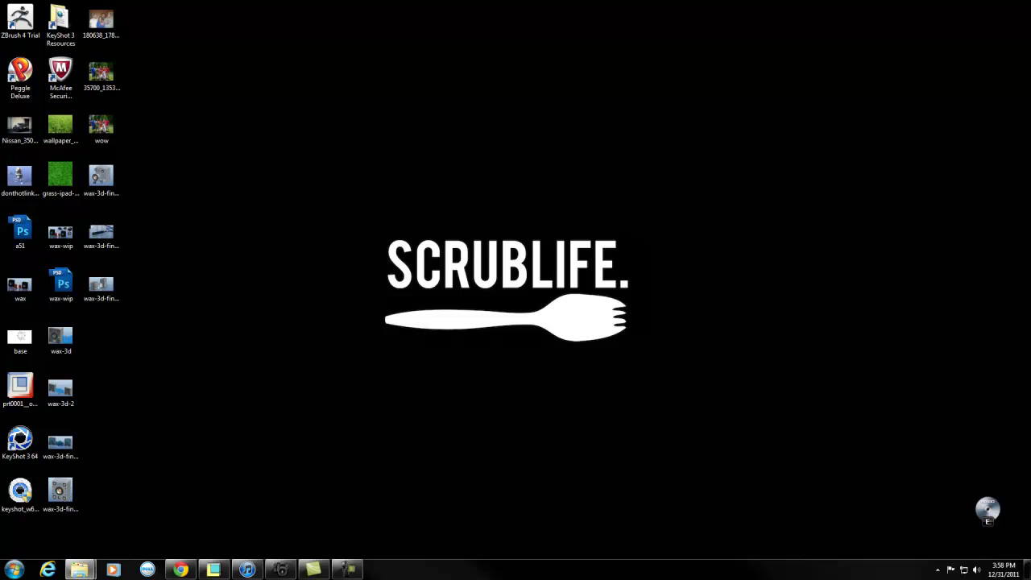
{"action": "key", "text": "F11"}
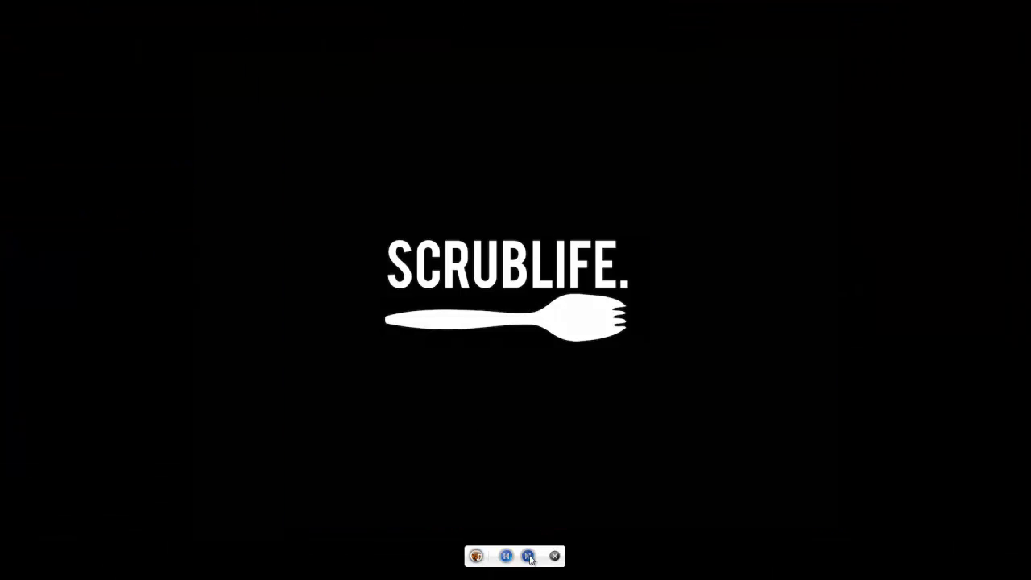
{"action": "left_click", "coordinate": [528, 556]}
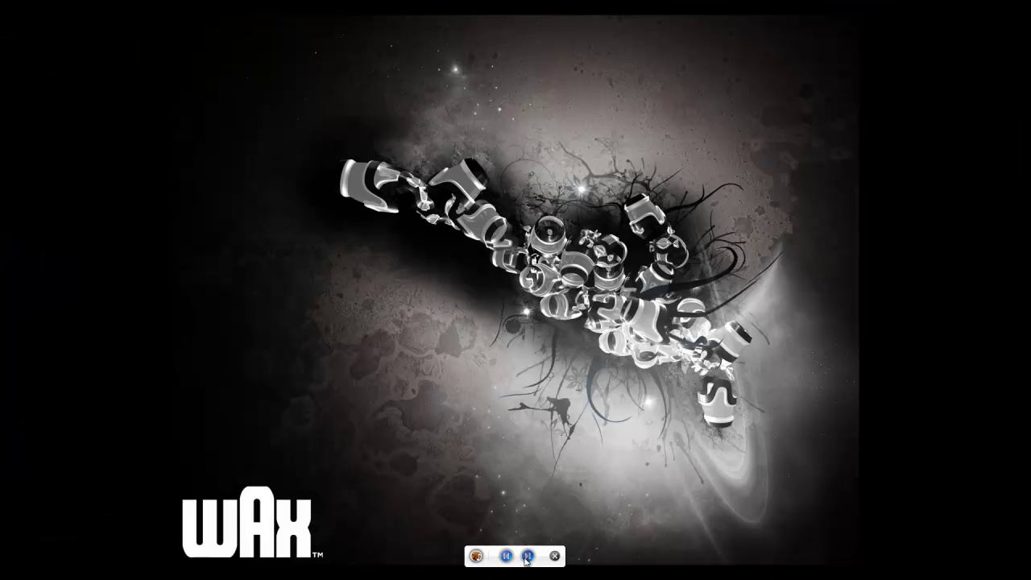
{"action": "left_click", "coordinate": [528, 556]}
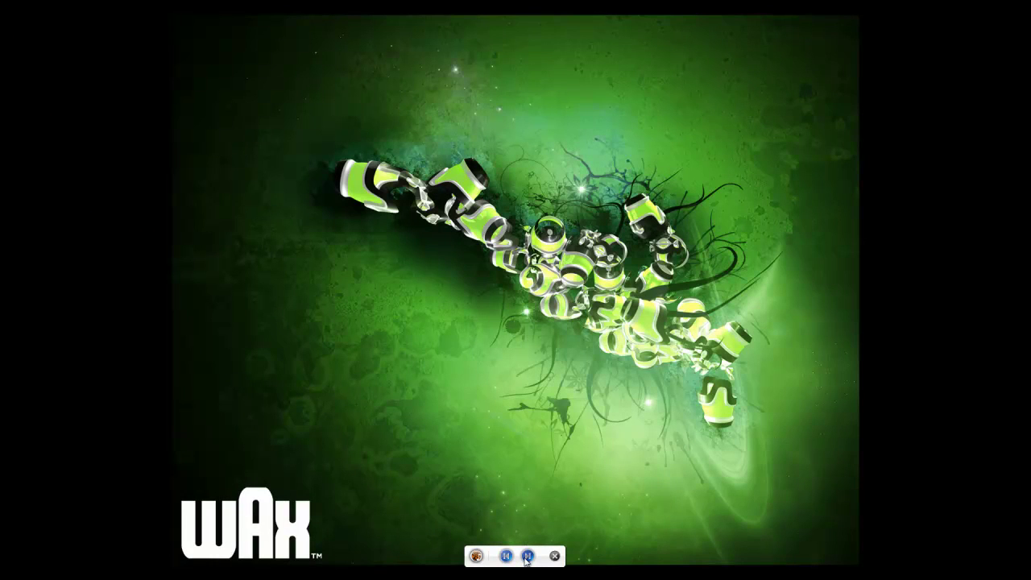
{"action": "left_click", "coordinate": [528, 556]}
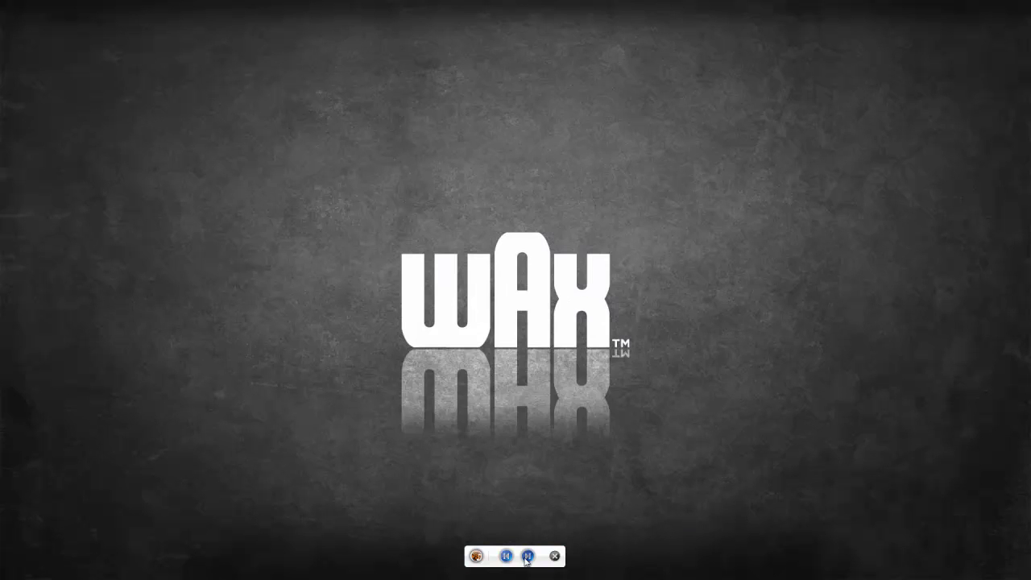
{"action": "left_click", "coordinate": [528, 556]}
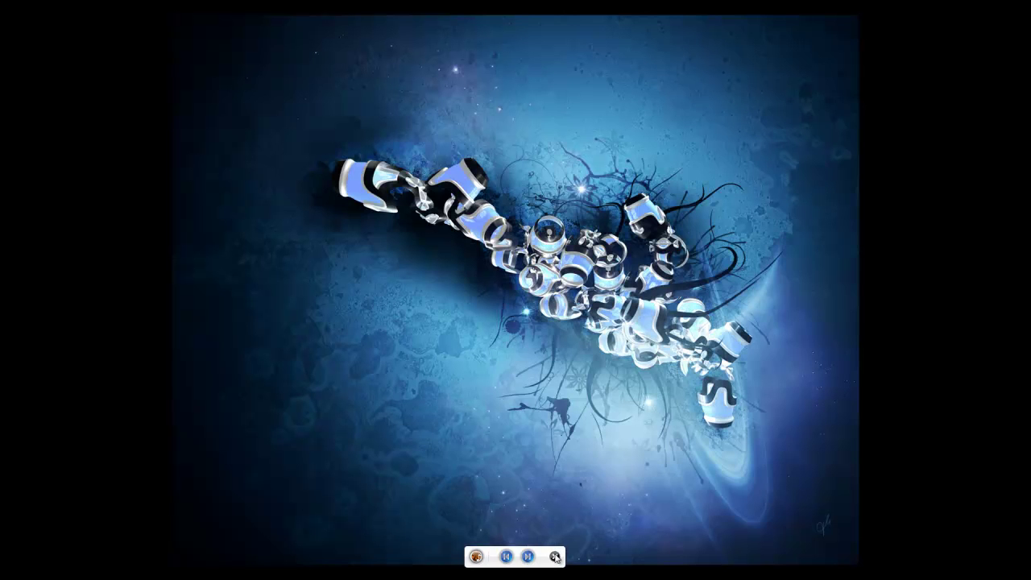
{"action": "left_click", "coordinate": [554, 556]}
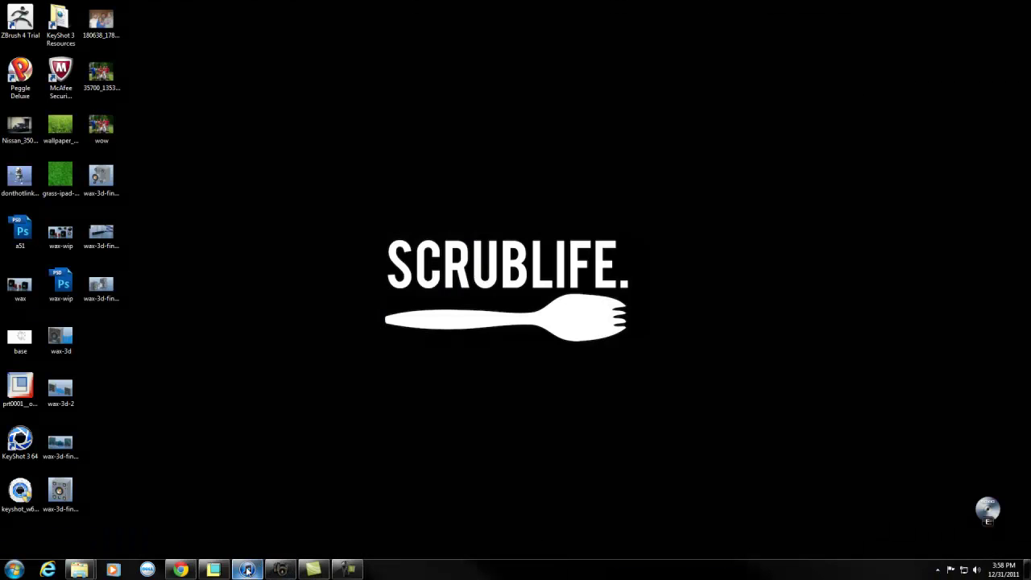
Step: Restore the WAX-T_ASM_2 assembly and orbit around the speaker box and microphone cord
{"action": "left_click", "coordinate": [213, 570]}
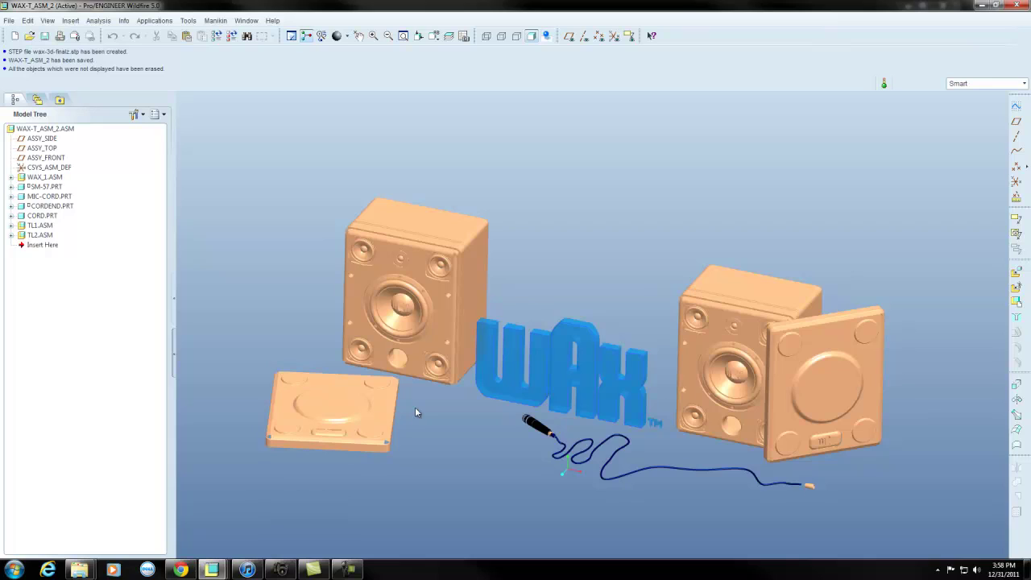
{"action": "scroll", "coordinate": [415, 407], "scroll_direction": "up", "scroll_amount": 3}
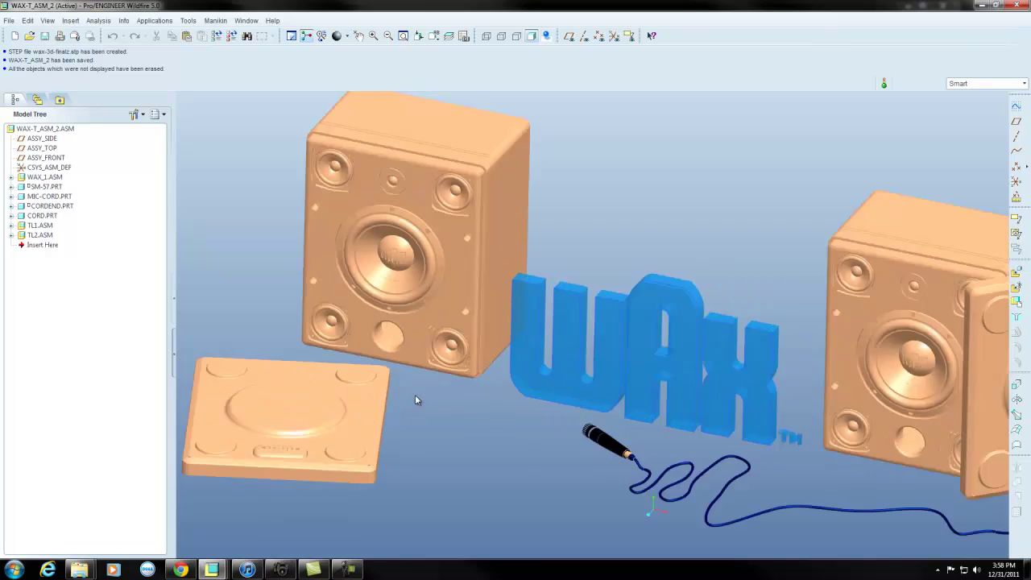
{"action": "scroll", "coordinate": [416, 398], "scroll_direction": "up", "scroll_amount": 2}
{"action": "mouse_move", "coordinate": [460, 362]}
{"action": "middle_mouse_down"}
{"action": "mouse_move", "coordinate": [542, 347]}
{"action": "mouse_move", "coordinate": [522, 341]}
{"action": "mouse_move", "coordinate": [455, 366]}
{"action": "mouse_move", "coordinate": [455, 349]}
{"action": "middle_mouse_up"}
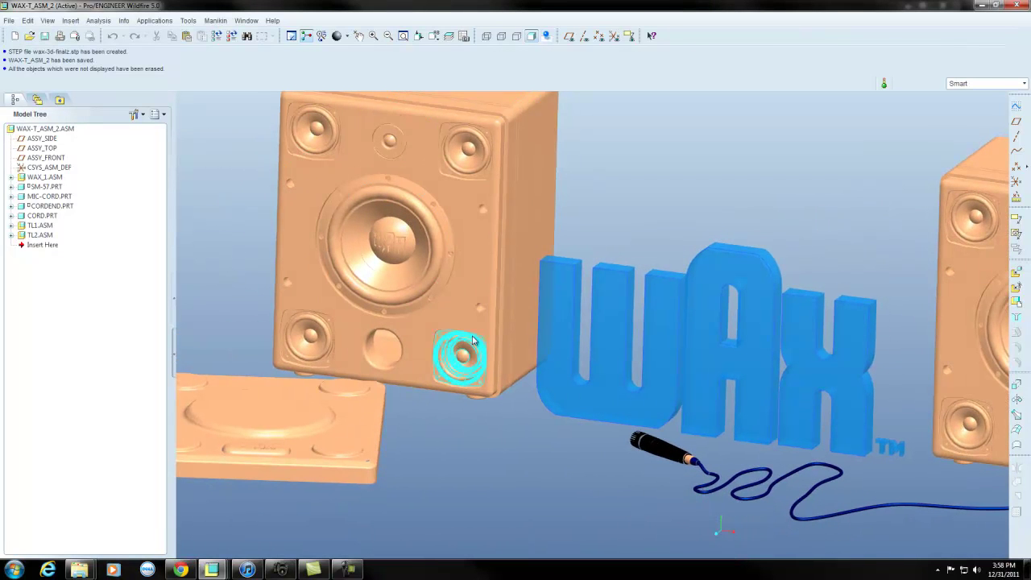
{"action": "left_click", "coordinate": [458, 351]}
{"action": "scroll", "coordinate": [499, 291], "scroll_direction": "down", "scroll_amount": 3}
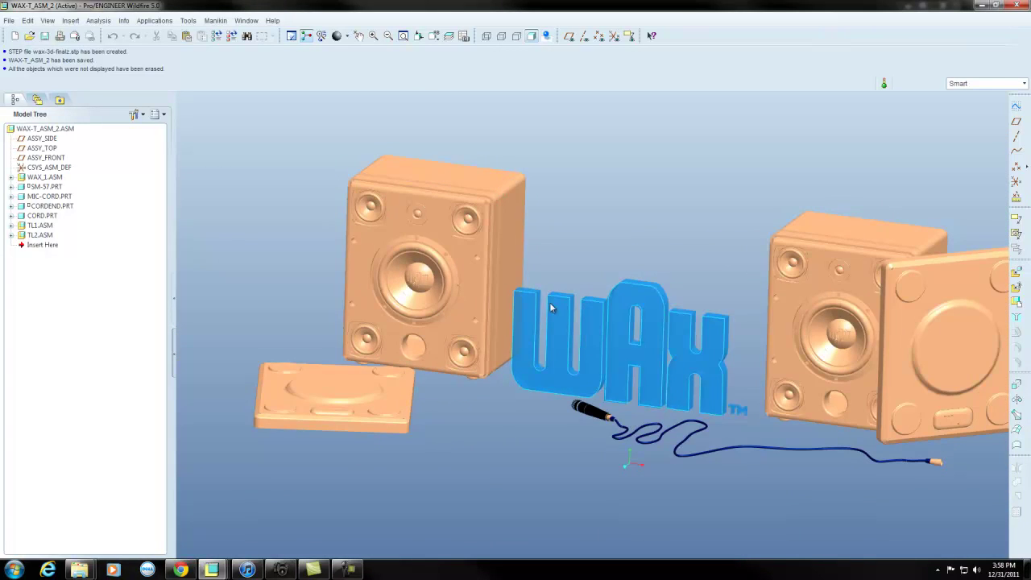
{"action": "mouse_move", "coordinate": [552, 305]}
{"action": "middle_mouse_down"}
{"action": "mouse_move", "coordinate": [536, 316]}
{"action": "mouse_move", "coordinate": [623, 460]}
{"action": "middle_mouse_up"}
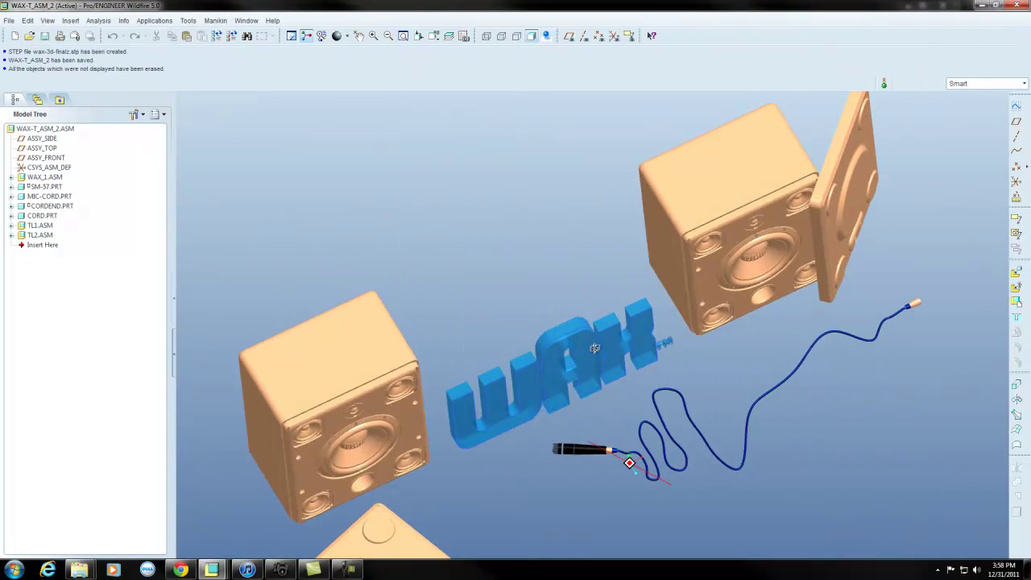
{"action": "scroll", "coordinate": [610, 399], "scroll_direction": "up", "scroll_amount": 5}
{"action": "scroll", "coordinate": [609, 399], "scroll_direction": "down", "scroll_amount": 3}
{"action": "mouse_move", "coordinate": [633, 359]}
{"action": "middle_mouse_down"}
{"action": "mouse_move", "coordinate": [640, 375]}
{"action": "mouse_move", "coordinate": [548, 394]}
{"action": "mouse_move", "coordinate": [749, 358]}
{"action": "middle_mouse_up"}
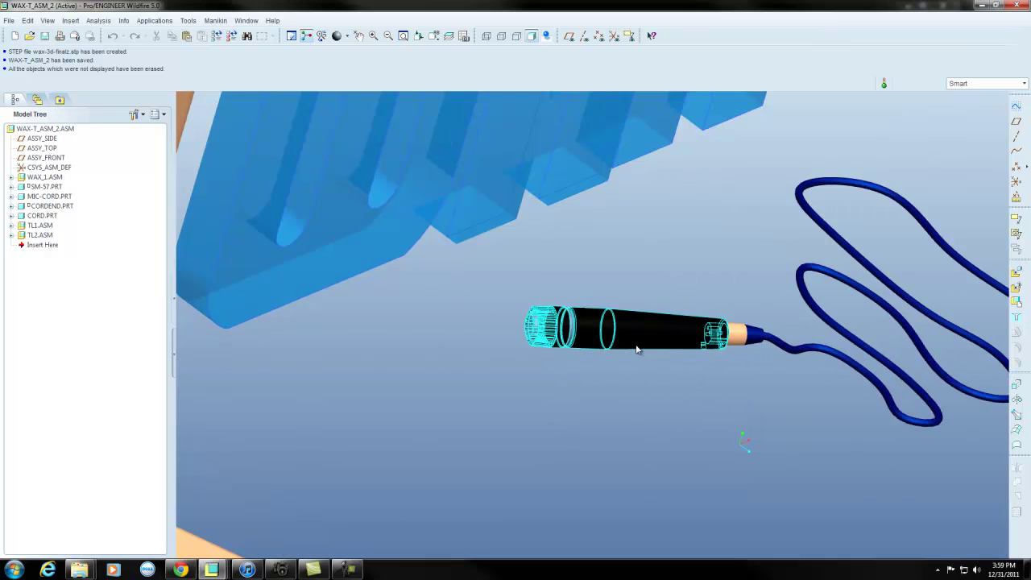
{"action": "scroll", "coordinate": [621, 320], "scroll_direction": "up", "scroll_amount": 2}
{"action": "scroll", "coordinate": [620, 320], "scroll_direction": "up", "scroll_amount": 2}
{"action": "scroll", "coordinate": [621, 320], "scroll_direction": "down", "scroll_amount": 2}
{"action": "scroll", "coordinate": [618, 334], "scroll_direction": "up", "scroll_amount": 2}
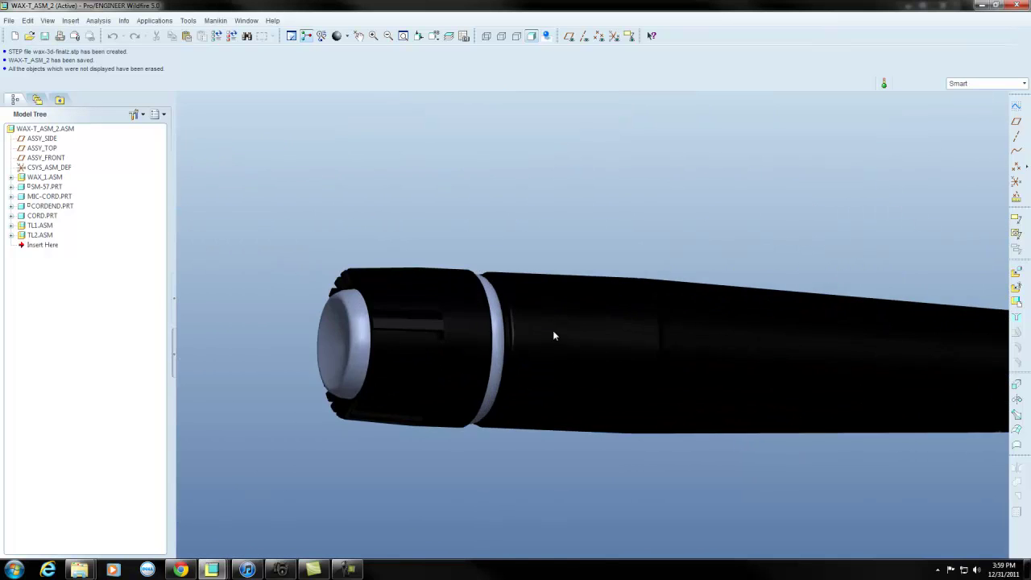
{"action": "scroll", "coordinate": [555, 338], "scroll_direction": "down", "scroll_amount": 3}
{"action": "scroll", "coordinate": [637, 349], "scroll_direction": "down", "scroll_amount": 5}
{"action": "middle_click_drag", "start_coordinate": [637, 350], "coordinate": [555, 342]}
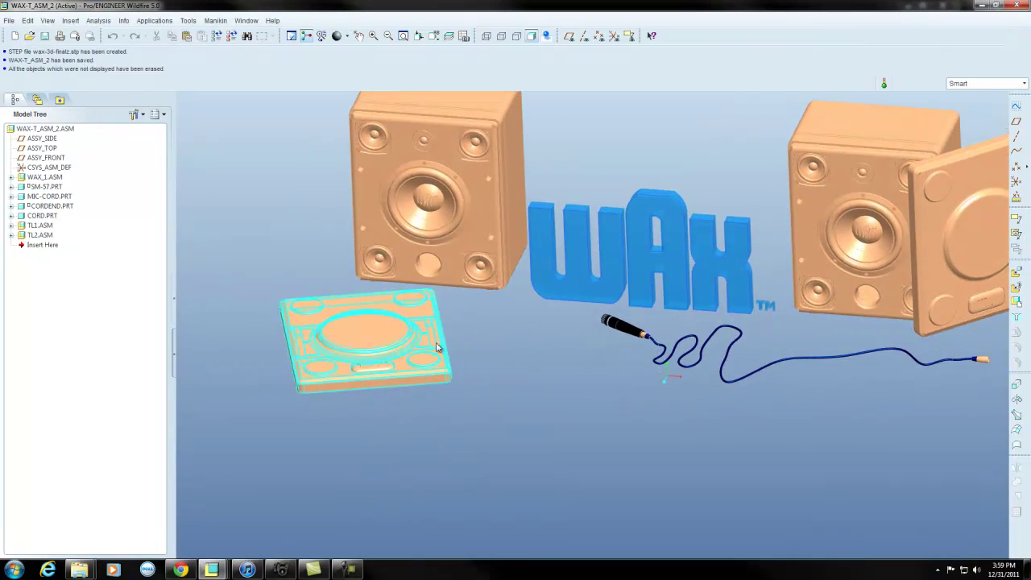
{"action": "scroll", "coordinate": [437, 347], "scroll_direction": "up", "scroll_amount": 2}
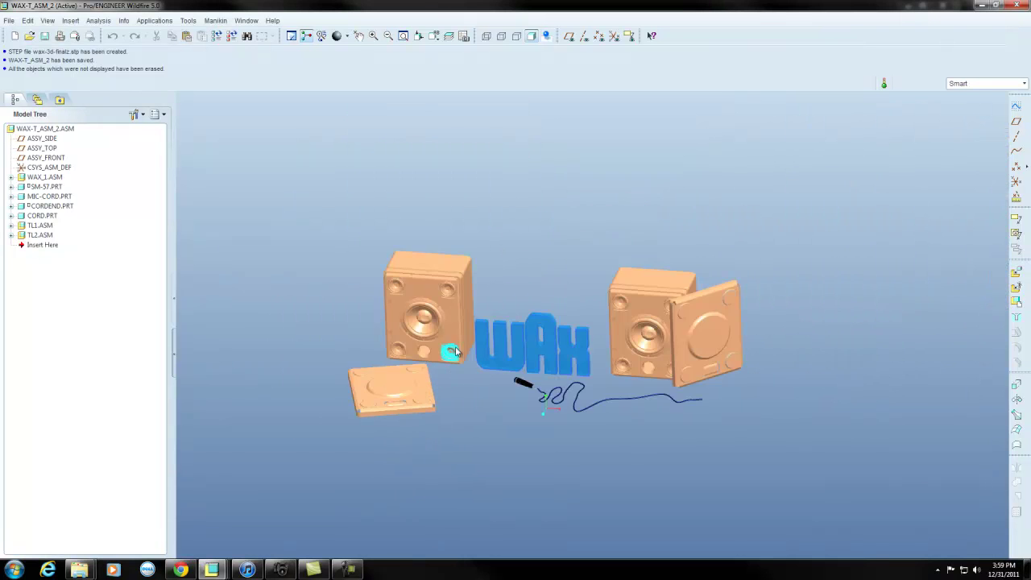
{"action": "scroll", "coordinate": [425, 280], "scroll_direction": "down", "scroll_amount": 5}
{"action": "scroll", "coordinate": [432, 289], "scroll_direction": "down", "scroll_amount": 2}
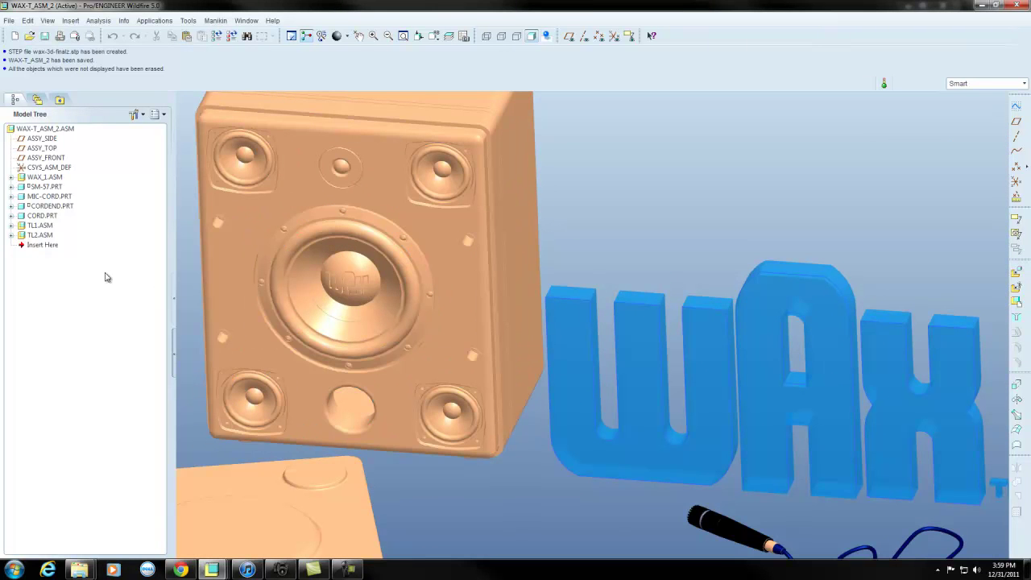
{"action": "scroll", "coordinate": [395, 419], "scroll_direction": "up", "scroll_amount": 2}
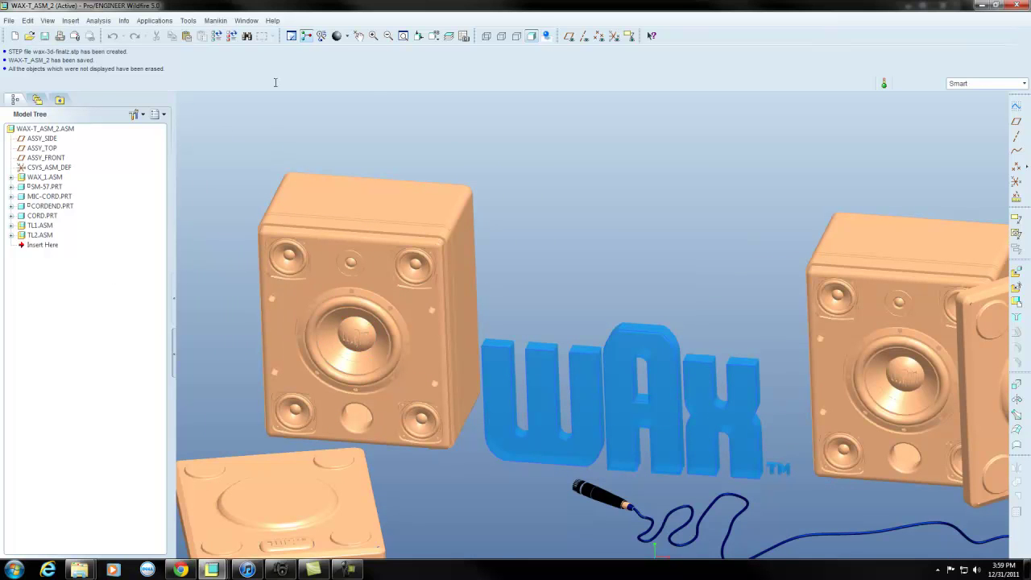
Step: Switch to the WAX-SUB.ASM window and rotate it to inspect the WAX logo letters
{"action": "left_click", "coordinate": [246, 20]}
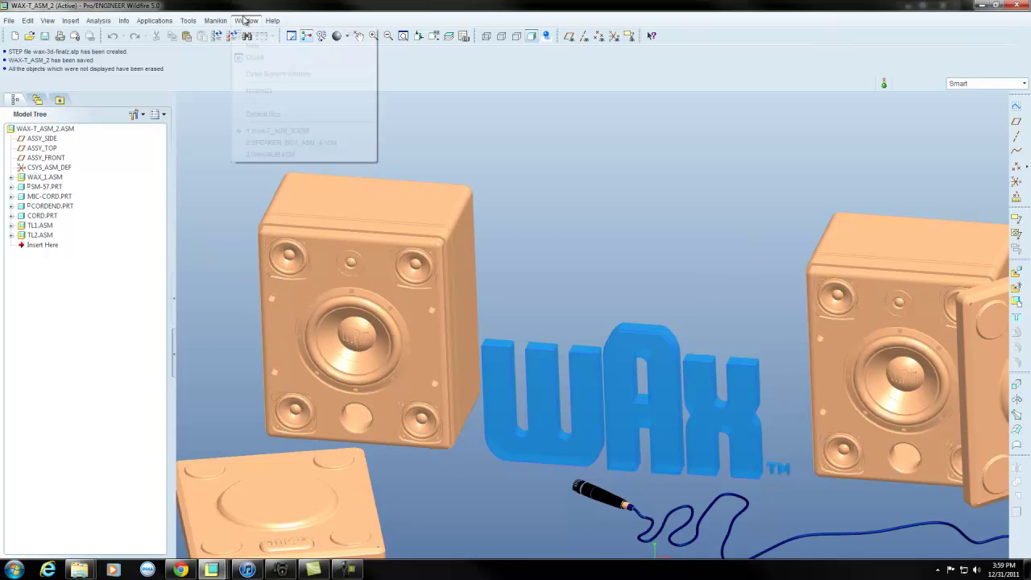
{"action": "left_click", "coordinate": [275, 154]}
{"action": "mouse_move", "coordinate": [392, 252]}
{"action": "middle_mouse_down"}
{"action": "mouse_move", "coordinate": [553, 298]}
{"action": "mouse_move", "coordinate": [547, 250]}
{"action": "mouse_move", "coordinate": [557, 306]}
{"action": "mouse_move", "coordinate": [555, 295]}
{"action": "mouse_move", "coordinate": [634, 357]}
{"action": "middle_mouse_up"}
{"action": "scroll", "coordinate": [580, 325], "scroll_direction": "down", "scroll_amount": 3}
{"action": "scroll", "coordinate": [581, 325], "scroll_direction": "down", "scroll_amount": 3}
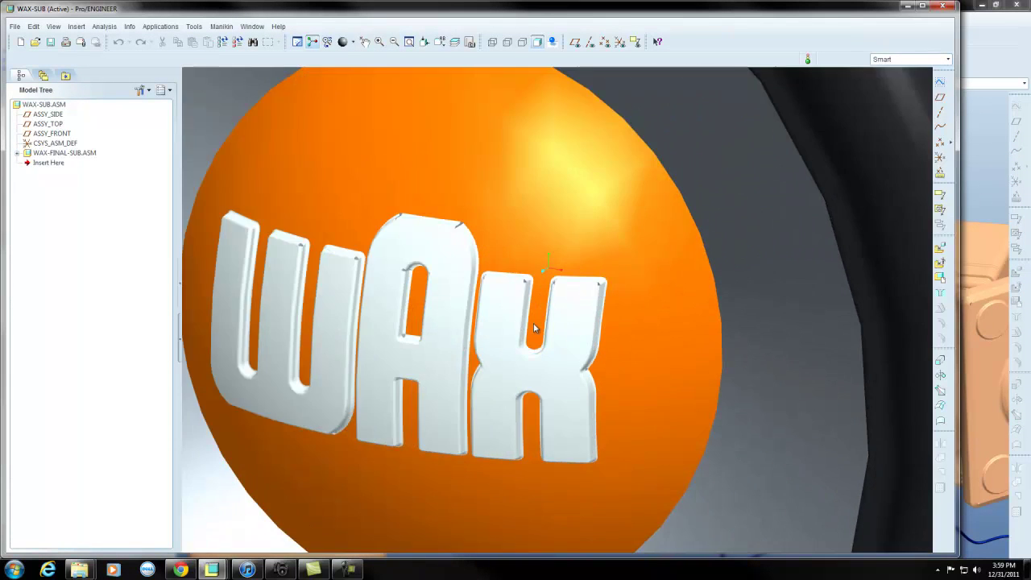
{"action": "scroll", "coordinate": [535, 316], "scroll_direction": "down", "scroll_amount": 2}
{"action": "mouse_move", "coordinate": [535, 316]}
{"action": "middle_mouse_down"}
{"action": "mouse_move", "coordinate": [585, 315]}
{"action": "mouse_move", "coordinate": [645, 287]}
{"action": "middle_mouse_up"}
{"action": "scroll", "coordinate": [646, 286], "scroll_direction": "up", "scroll_amount": 3}
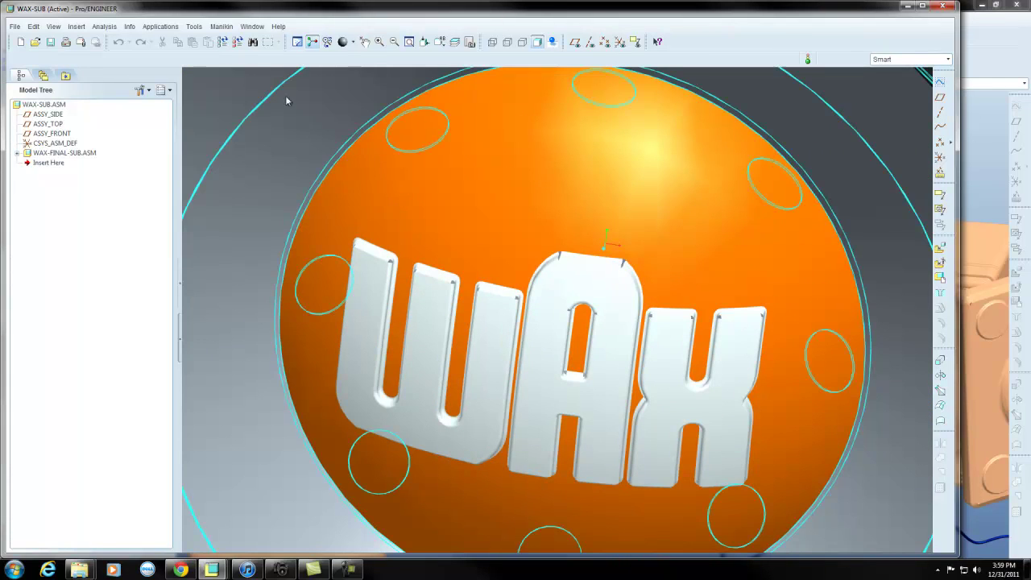
{"action": "left_click", "coordinate": [253, 26]}
Step: In the speaker box assembly, hide the SPEAKER-COVER part
{"action": "left_click", "coordinate": [289, 148]}
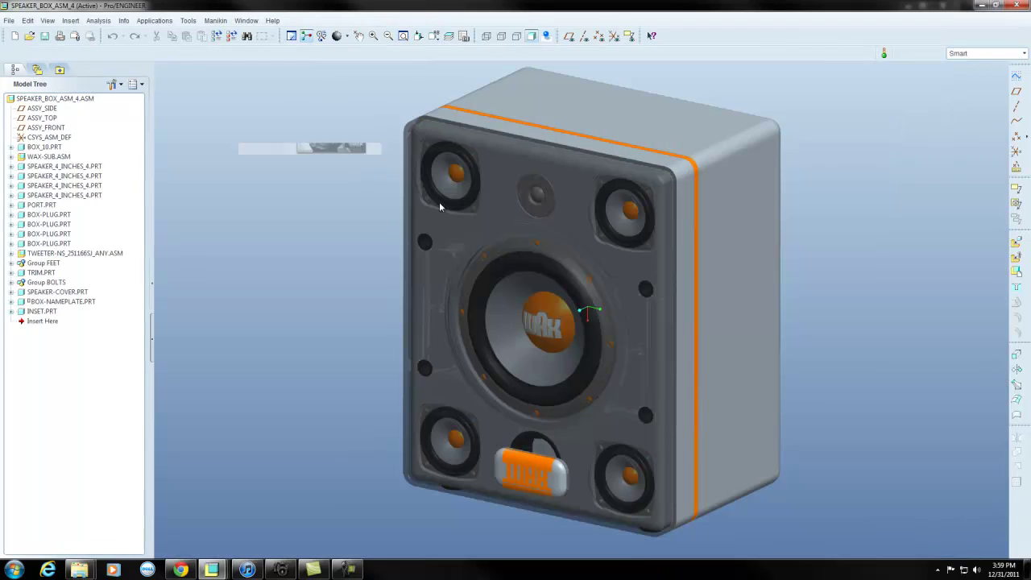
{"action": "scroll", "coordinate": [557, 498], "scroll_direction": "down", "scroll_amount": 3}
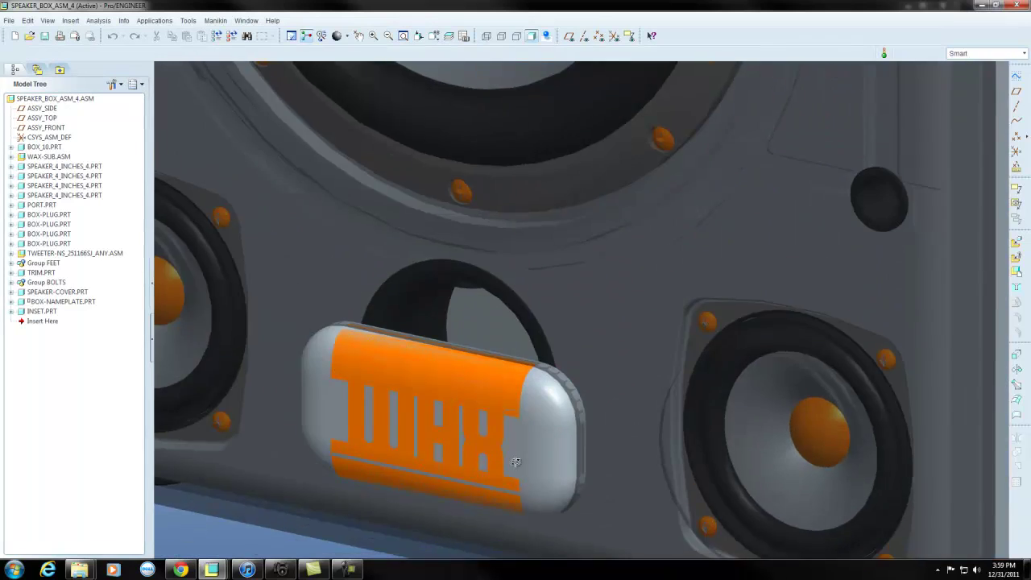
{"action": "middle_click_drag", "start_coordinate": [557, 498], "coordinate": [534, 437]}
{"action": "scroll", "coordinate": [525, 468], "scroll_direction": "down", "scroll_amount": 2}
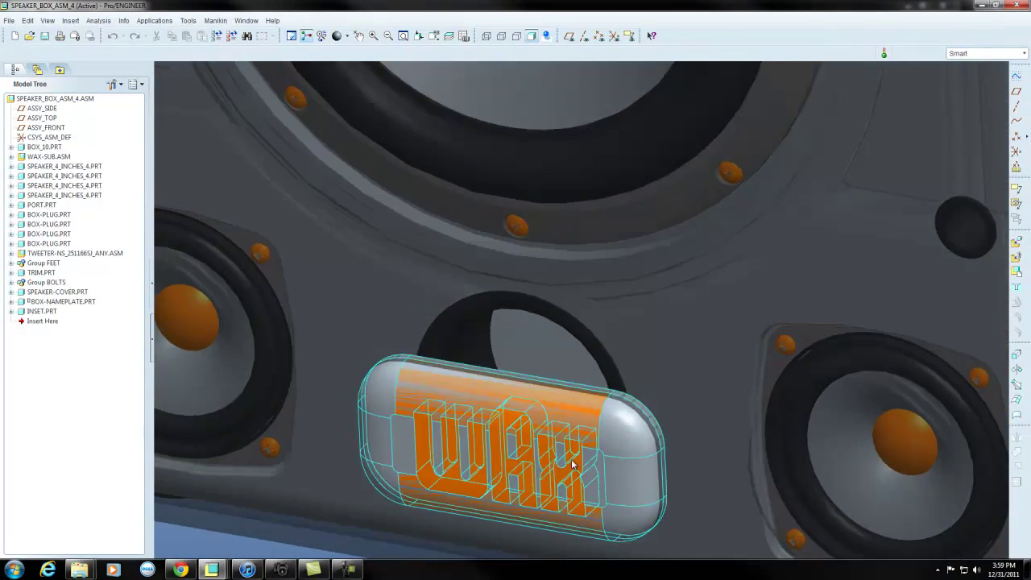
{"action": "scroll", "coordinate": [526, 467], "scroll_direction": "up", "scroll_amount": 4}
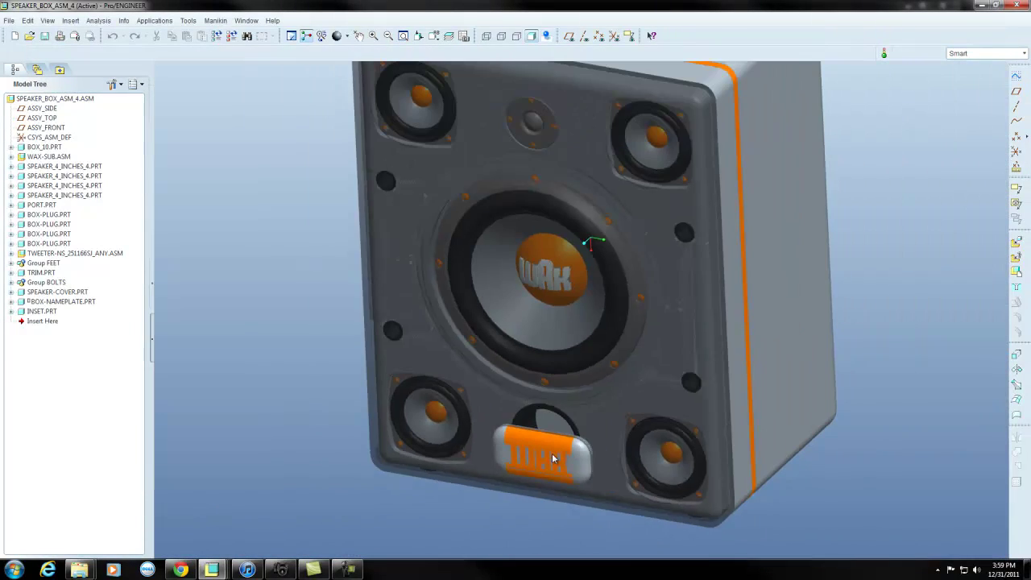
{"action": "left_click", "coordinate": [588, 110]}
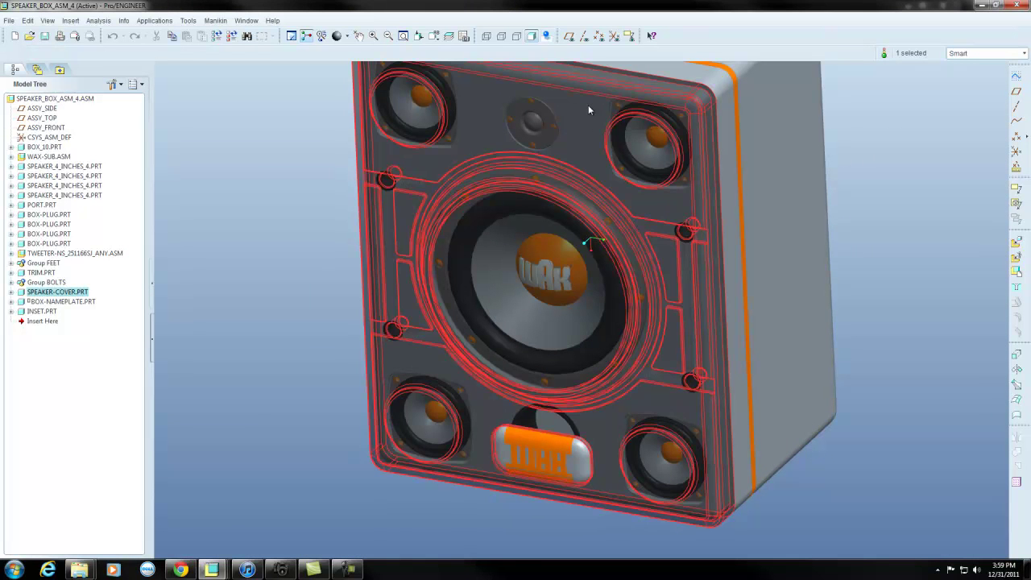
{"action": "right_click", "coordinate": [80, 296]}
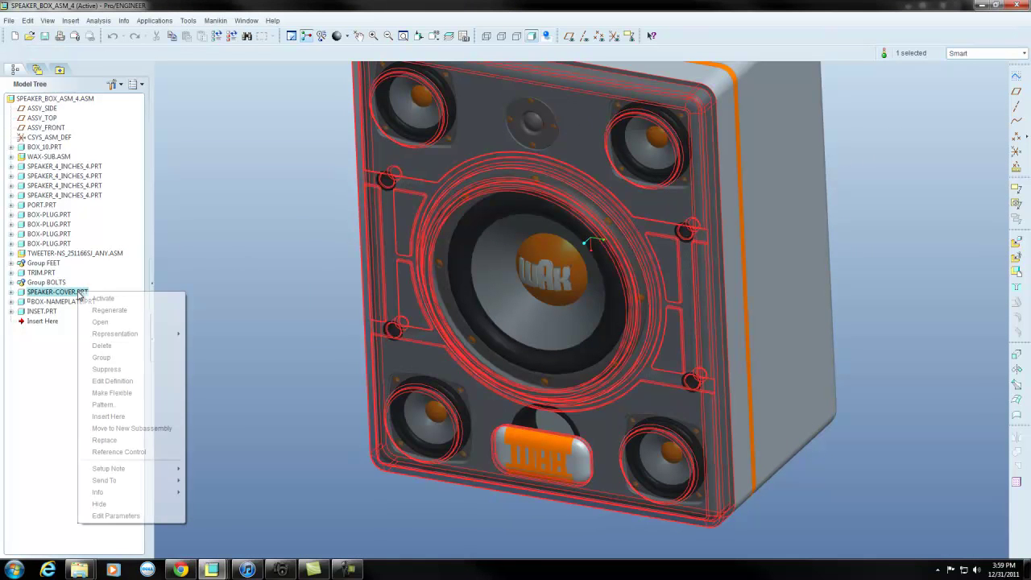
{"action": "left_click", "coordinate": [101, 504]}
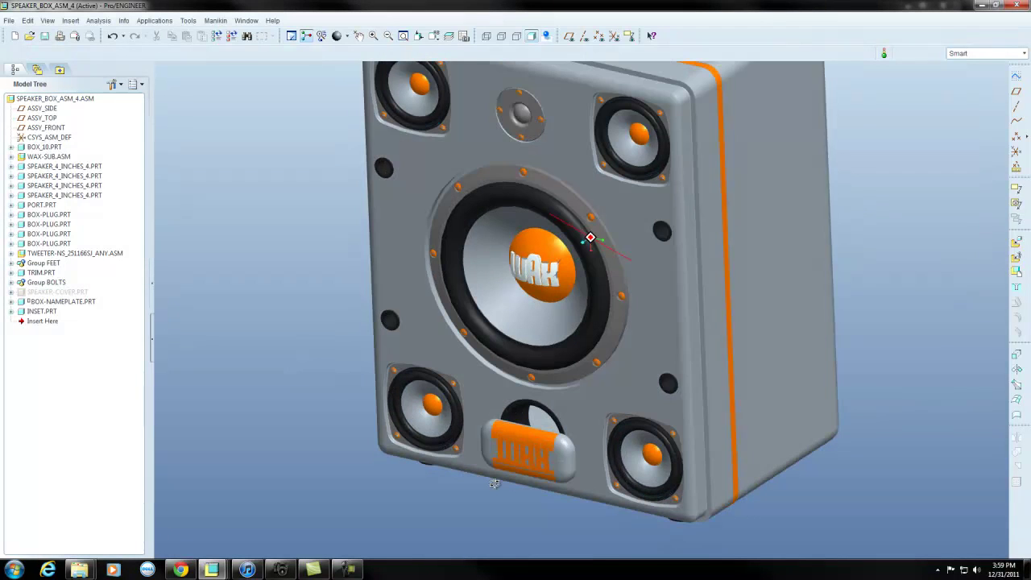
{"action": "middle_click_drag", "start_coordinate": [479, 465], "coordinate": [483, 460]}
Step: Hide the BOX-NAMEPLATE and INSET parts, then orbit to view the bare box front
{"action": "left_click", "coordinate": [45, 303]}
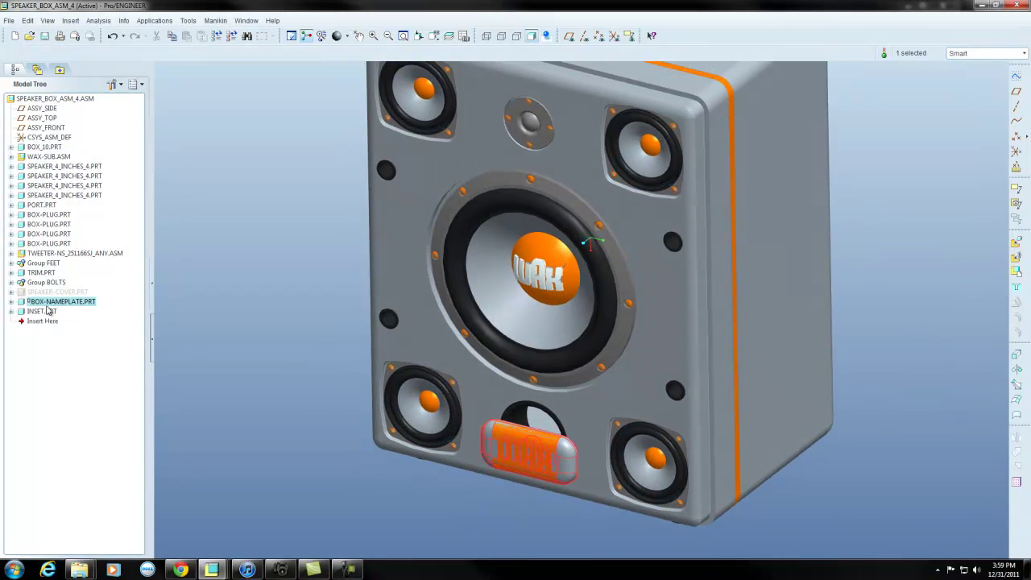
{"action": "left_click", "coordinate": [42, 312], "text": "ctrl"}
{"action": "right_click", "coordinate": [45, 313]}
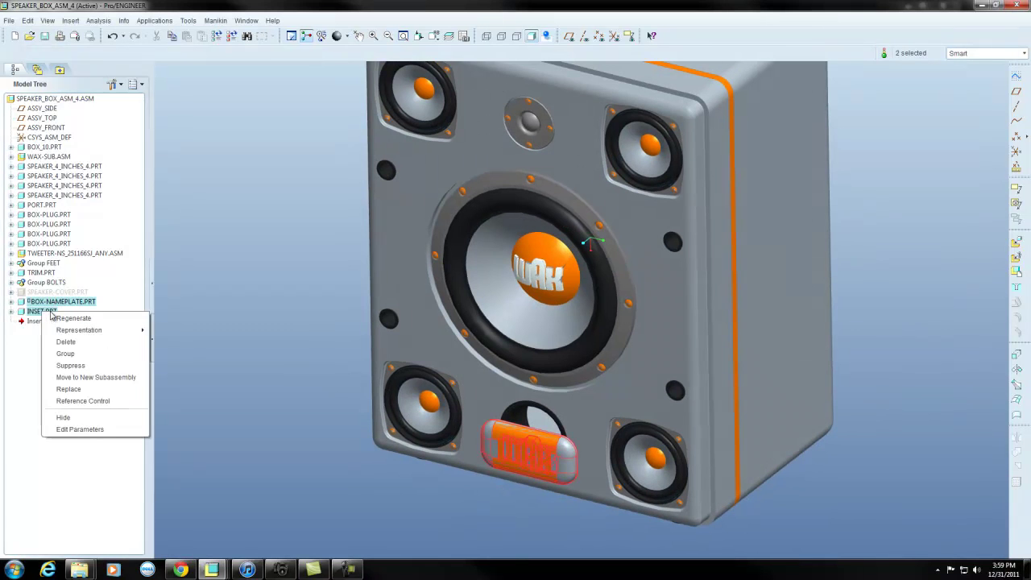
{"action": "left_click", "coordinate": [89, 418]}
{"action": "scroll", "coordinate": [489, 395], "scroll_direction": "down", "scroll_amount": 3}
{"action": "middle_click_drag", "start_coordinate": [490, 396], "coordinate": [498, 387]}
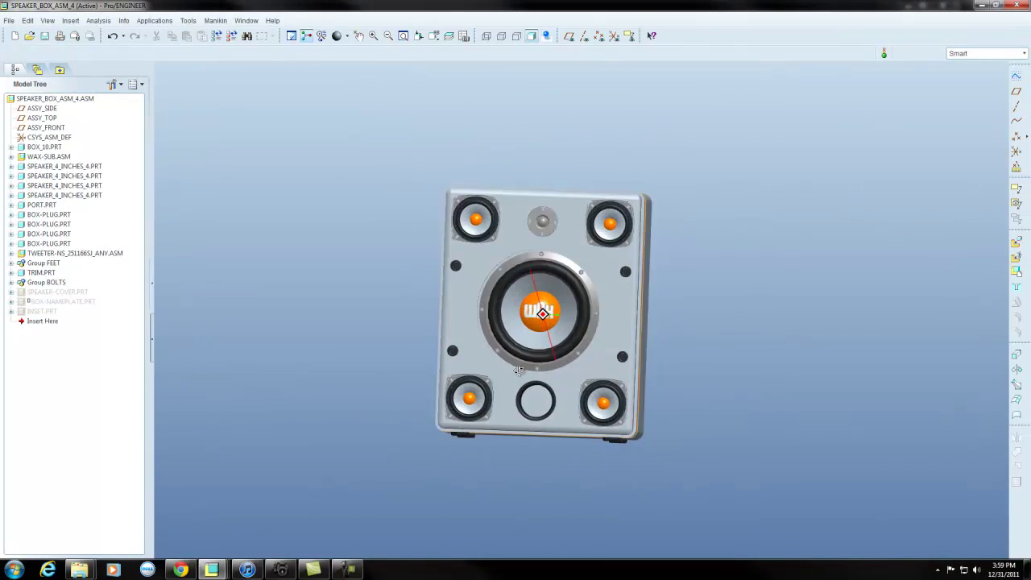
{"action": "scroll", "coordinate": [498, 388], "scroll_direction": "up", "scroll_amount": 5}
{"action": "middle_click_drag", "start_coordinate": [561, 250], "coordinate": [545, 257]}
{"action": "scroll", "coordinate": [544, 257], "scroll_direction": "down", "scroll_amount": 4}
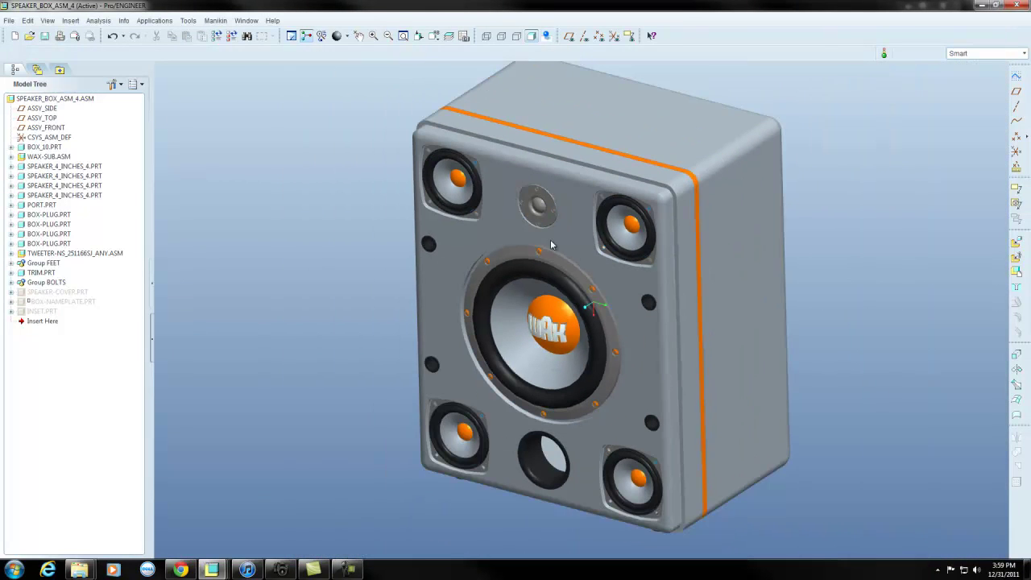
{"action": "scroll", "coordinate": [565, 184], "scroll_direction": "down", "scroll_amount": 2}
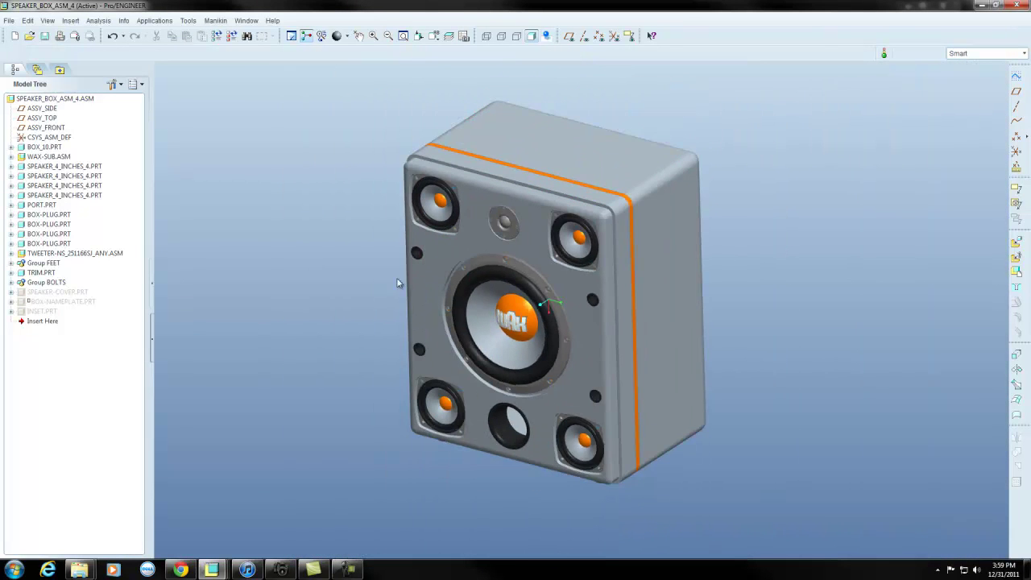
{"action": "middle_click_drag", "start_coordinate": [398, 283], "coordinate": [728, 111]}
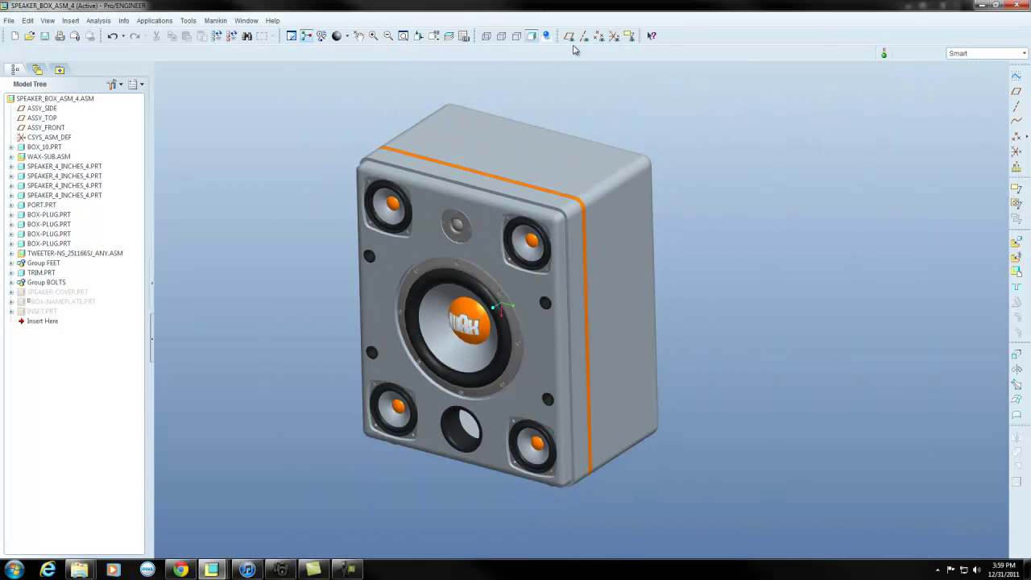
Step: Activate explode state A in View Manager and orbit around the separated drivers
{"action": "left_click", "coordinate": [464, 36]}
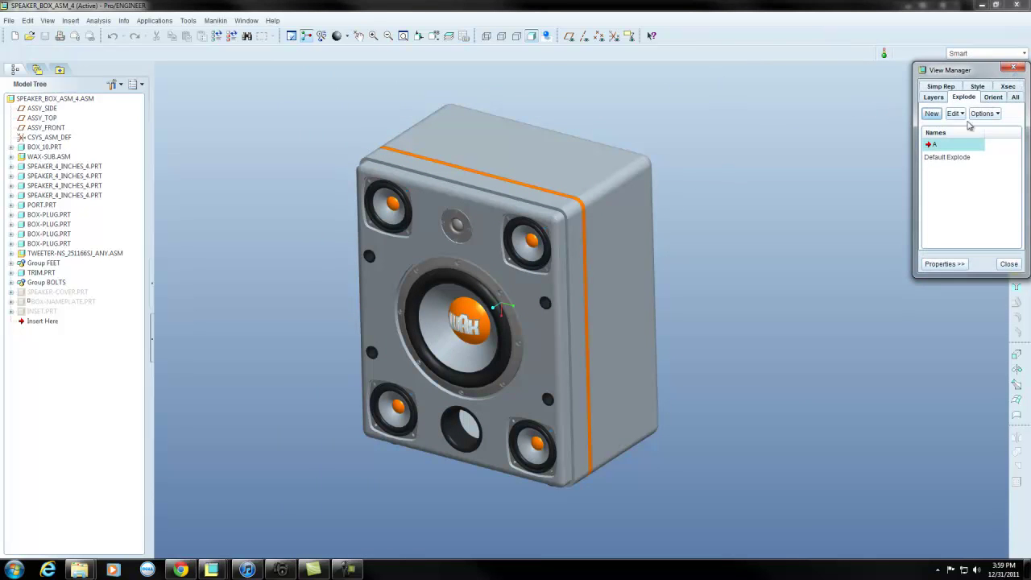
{"action": "double_click", "coordinate": [958, 146]}
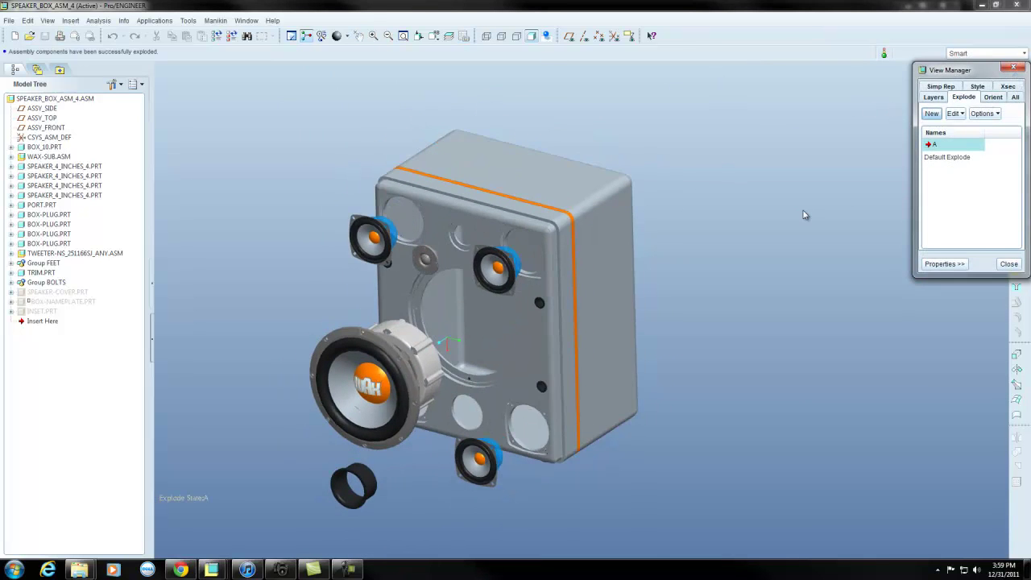
{"action": "mouse_move", "coordinate": [564, 307]}
{"action": "middle_mouse_down"}
{"action": "mouse_move", "coordinate": [527, 308]}
{"action": "mouse_move", "coordinate": [379, 386]}
{"action": "mouse_move", "coordinate": [386, 338]}
{"action": "mouse_move", "coordinate": [518, 347]}
{"action": "mouse_move", "coordinate": [536, 332]}
{"action": "mouse_move", "coordinate": [516, 343]}
{"action": "middle_mouse_up"}
{"action": "scroll", "coordinate": [378, 387], "scroll_direction": "up", "scroll_amount": 3}
{"action": "scroll", "coordinate": [483, 345], "scroll_direction": "down", "scroll_amount": 3}
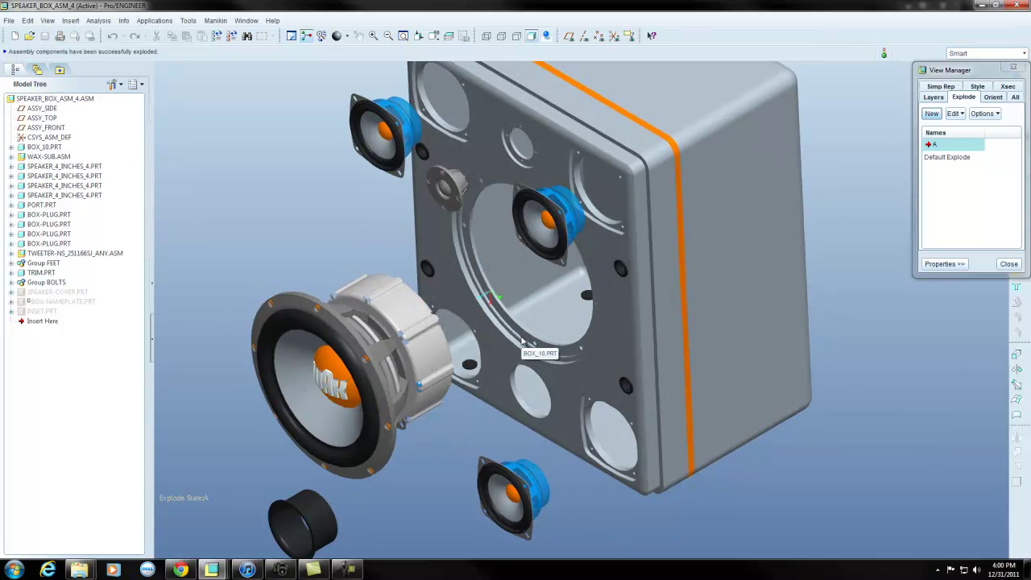
{"action": "left_click", "coordinate": [1009, 264]}
{"action": "scroll", "coordinate": [416, 215], "scroll_direction": "down", "scroll_amount": 2}
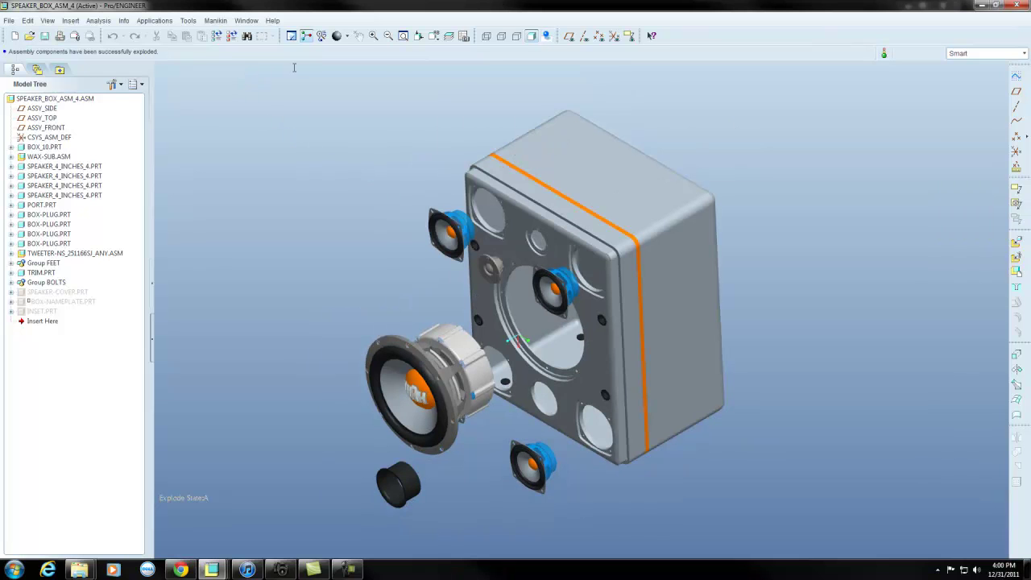
{"action": "left_click", "coordinate": [247, 20]}
Step: Switch to WAX-T_ASM_2.ASM and return it to the default orientation
{"action": "left_click", "coordinate": [297, 131]}
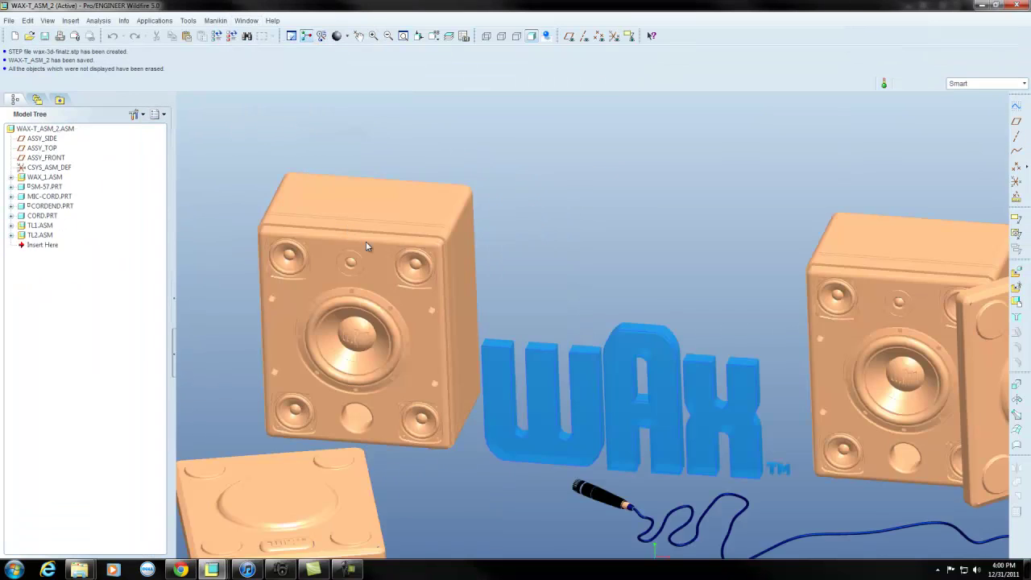
{"action": "middle_click_drag", "start_coordinate": [484, 281], "coordinate": [447, 247]}
{"action": "key", "text": "ctrl+d"}
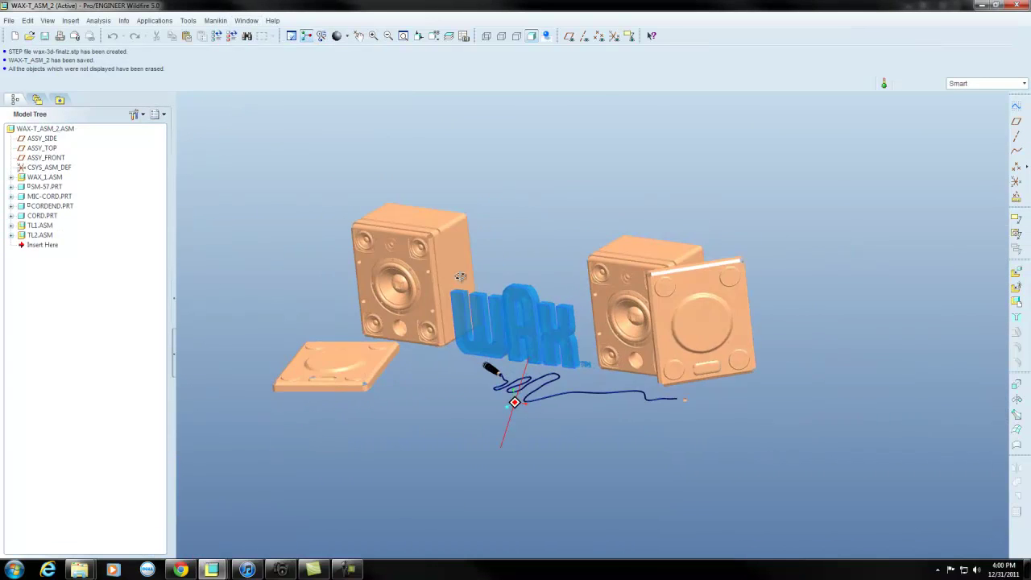